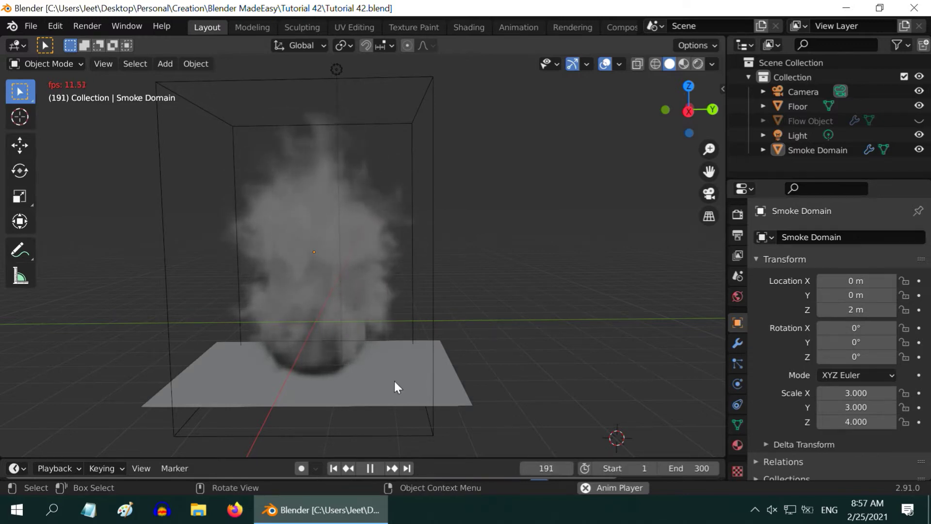
Step: Pause the smoke simulation at frame 202 and select the Smoke Domain in the Outliner
{"action": "left_click", "coordinate": [369, 468]}
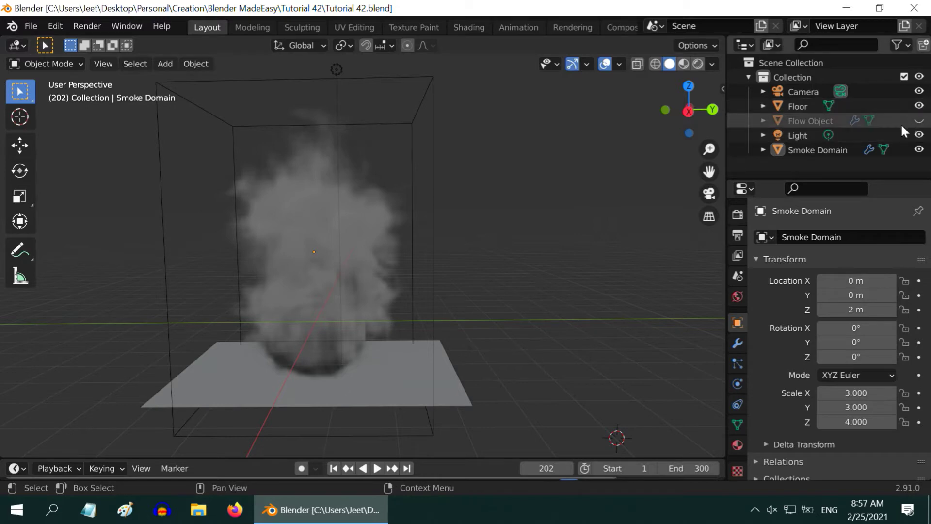
{"action": "left_click", "coordinate": [819, 150]}
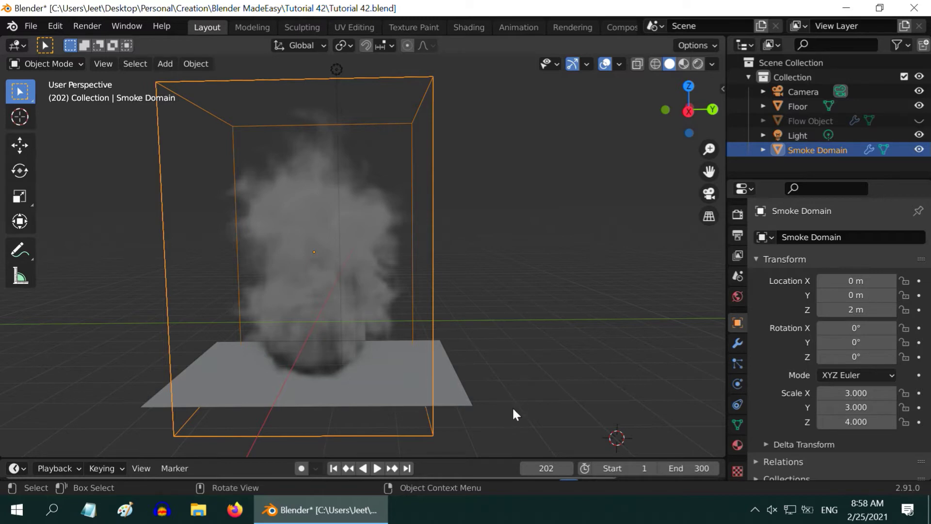
Step: Deselect the Smoke Domain and switch the viewport to Rendered shading
{"action": "left_click", "coordinate": [501, 414]}
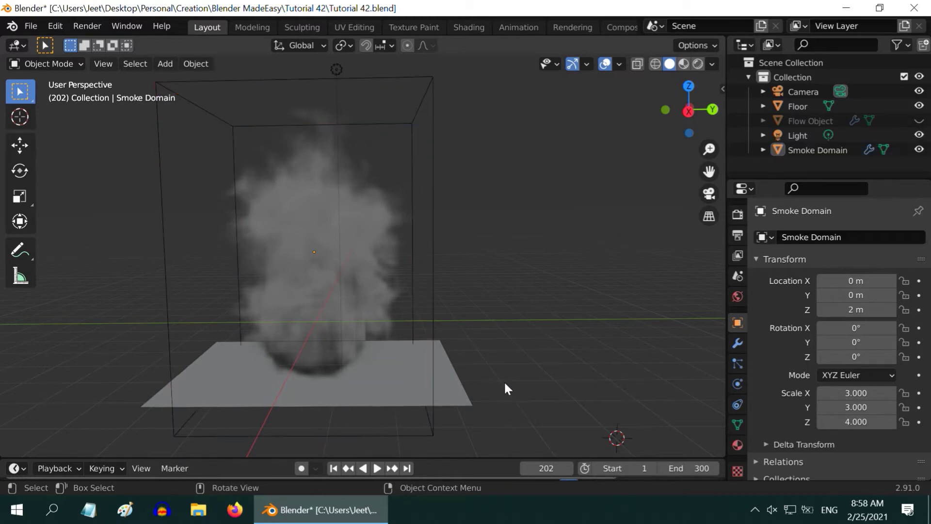
{"action": "left_click", "coordinate": [699, 64]}
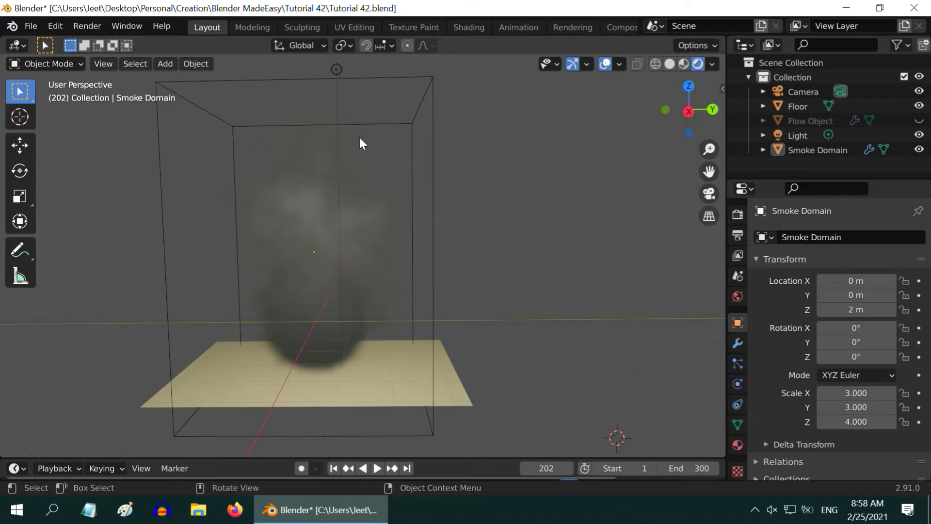
Step: Select the Light and try a Power of 3 W, then set it back to 1000 W
{"action": "left_click", "coordinate": [336, 70]}
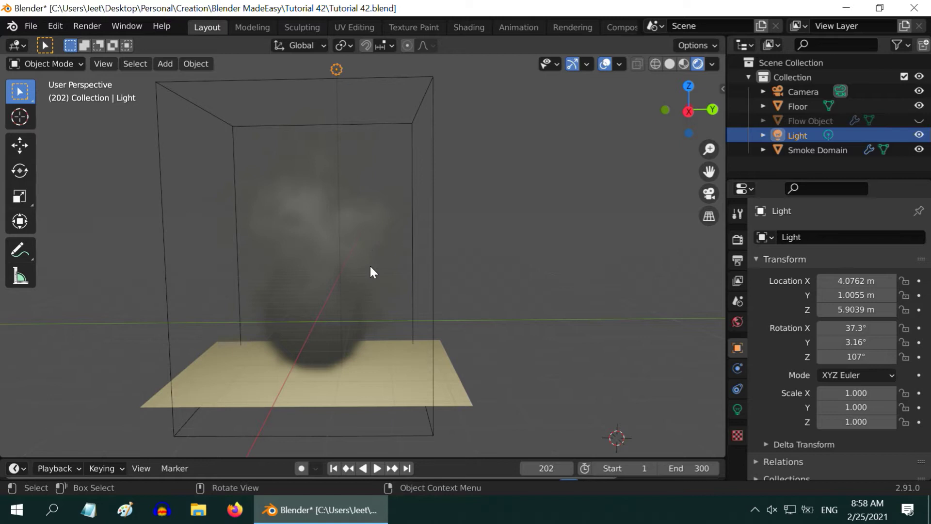
{"action": "left_click", "coordinate": [738, 409]}
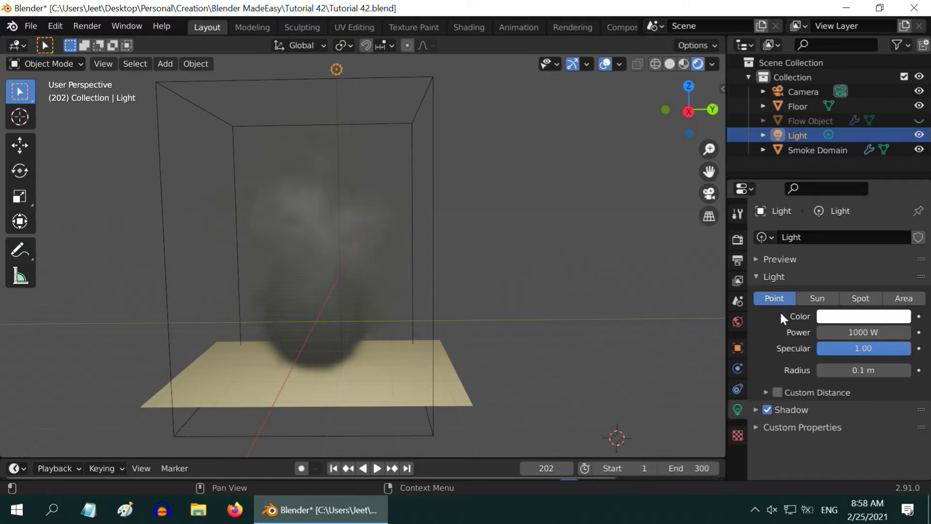
{"action": "left_click", "coordinate": [855, 334]}
{"action": "type", "text": "3"}
{"action": "key", "text": "Return"}
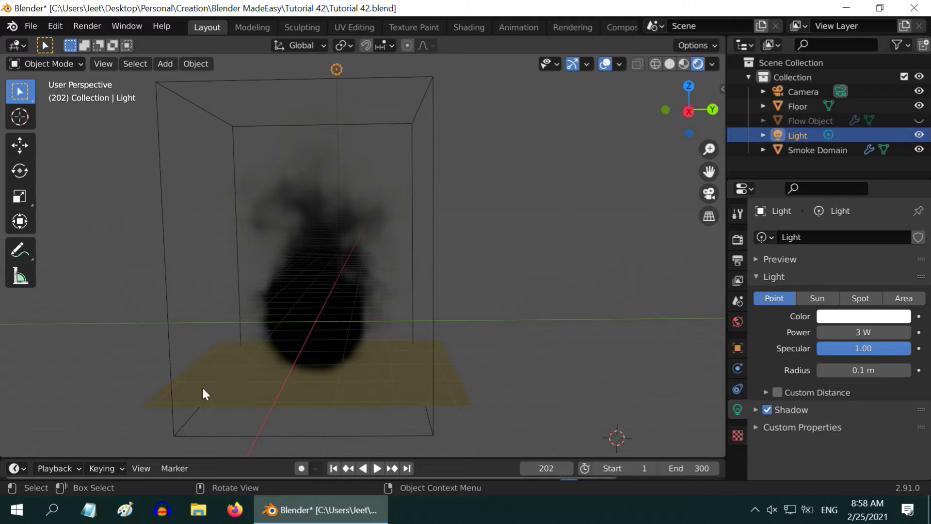
{"action": "left_click", "coordinate": [830, 333]}
{"action": "type", "text": "1000"}
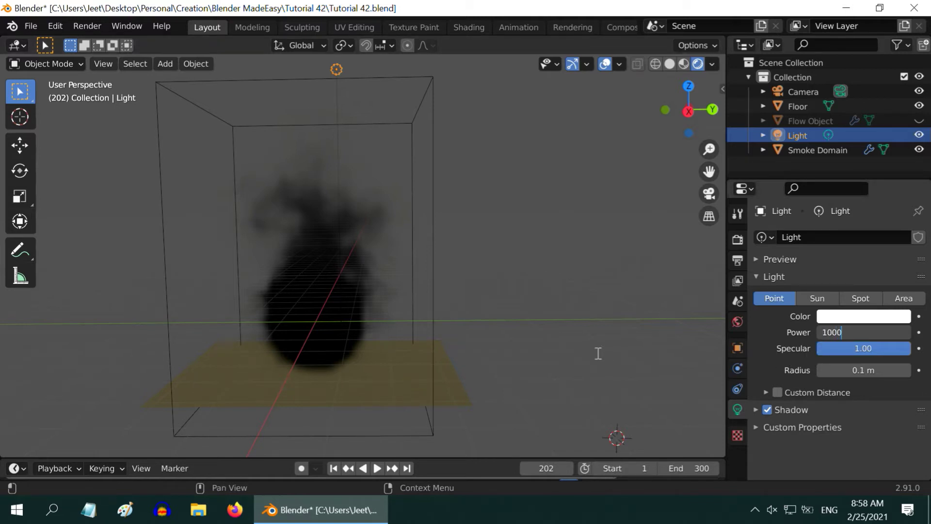
{"action": "key", "text": "Return"}
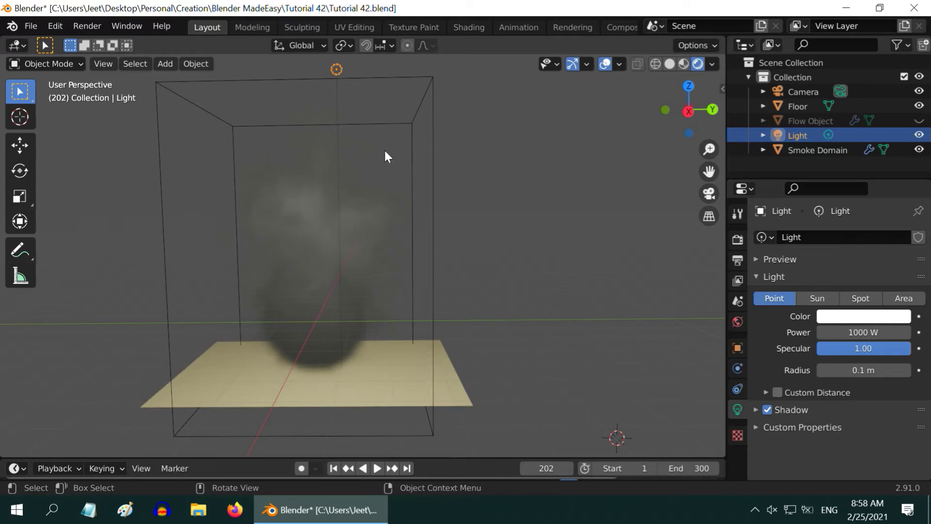
Step: Move the Light down into the smoke domain
{"action": "key", "text": "shift+space"}
{"action": "key", "text": "g"}
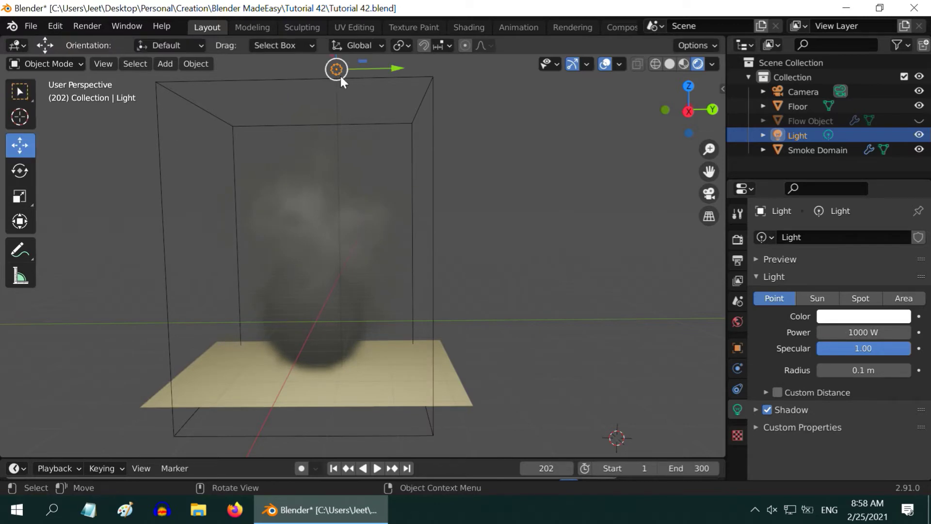
{"action": "left_click_drag", "start_coordinate": [340, 77], "coordinate": [3, 69]}
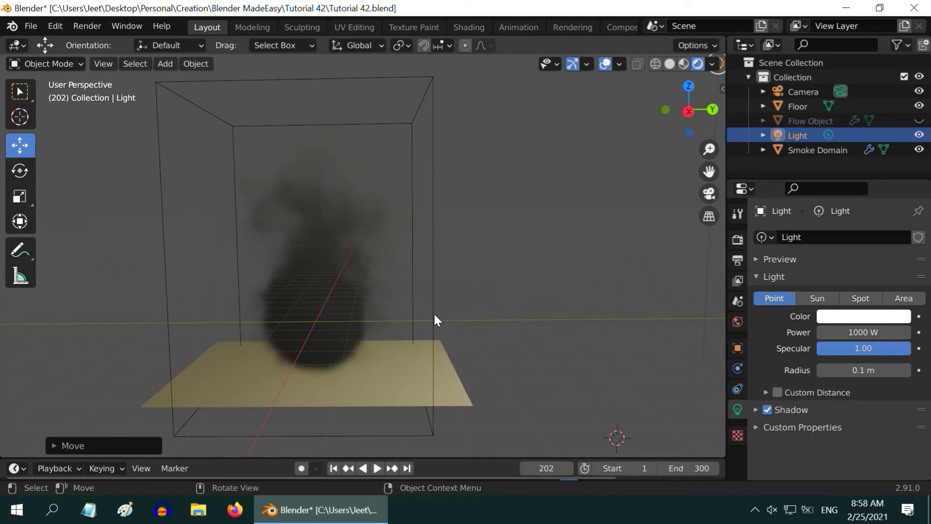
Step: Make the light a Sun lamp with Strength 3, then select the Smoke Domain with Select Box
{"action": "left_click", "coordinate": [817, 299]}
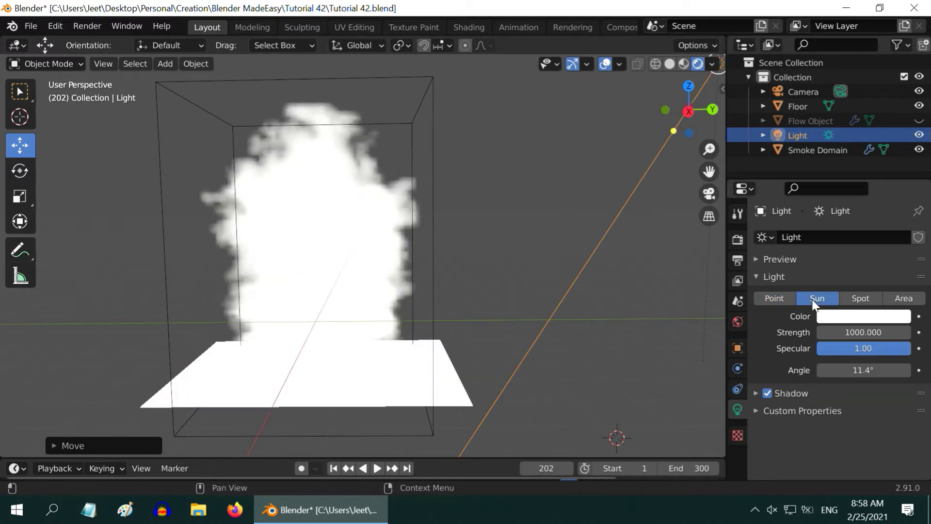
{"action": "left_click", "coordinate": [866, 332]}
{"action": "type", "text": "3"}
{"action": "key", "text": "Return"}
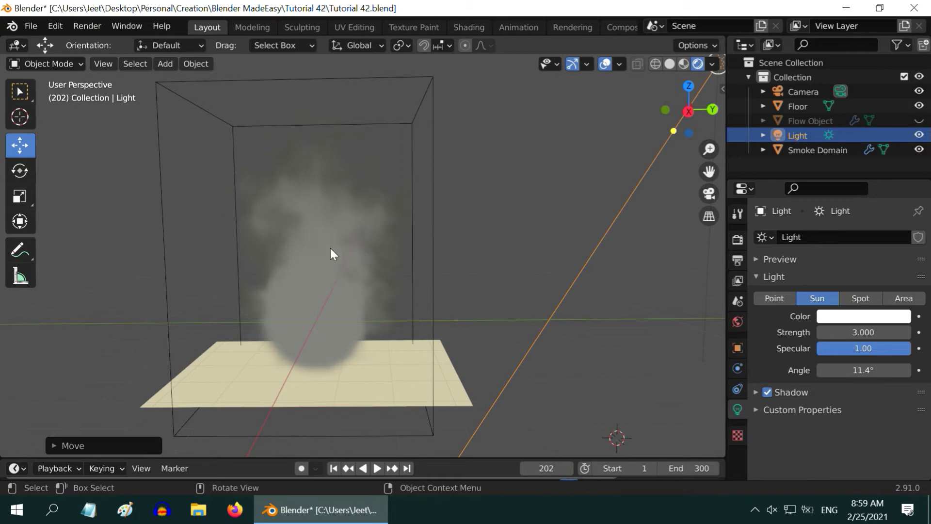
{"action": "left_click", "coordinate": [432, 256]}
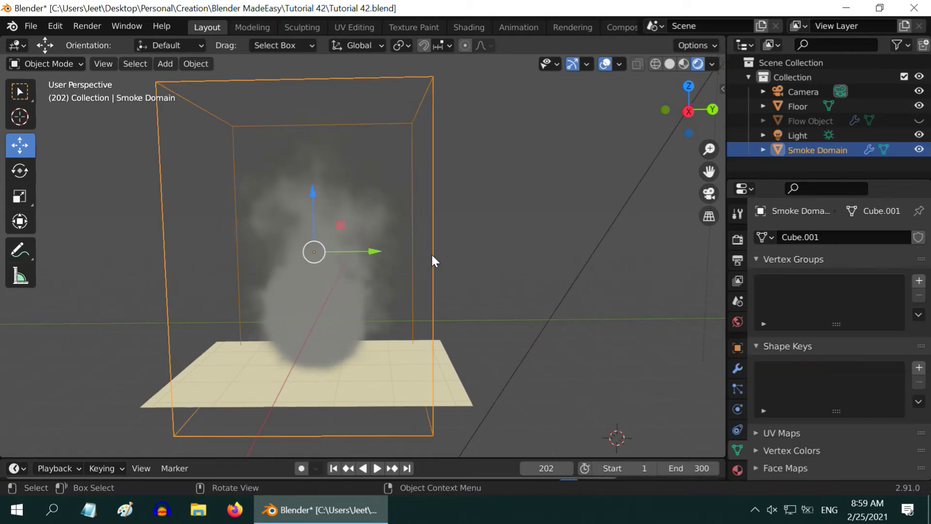
{"action": "left_click", "coordinate": [19, 92]}
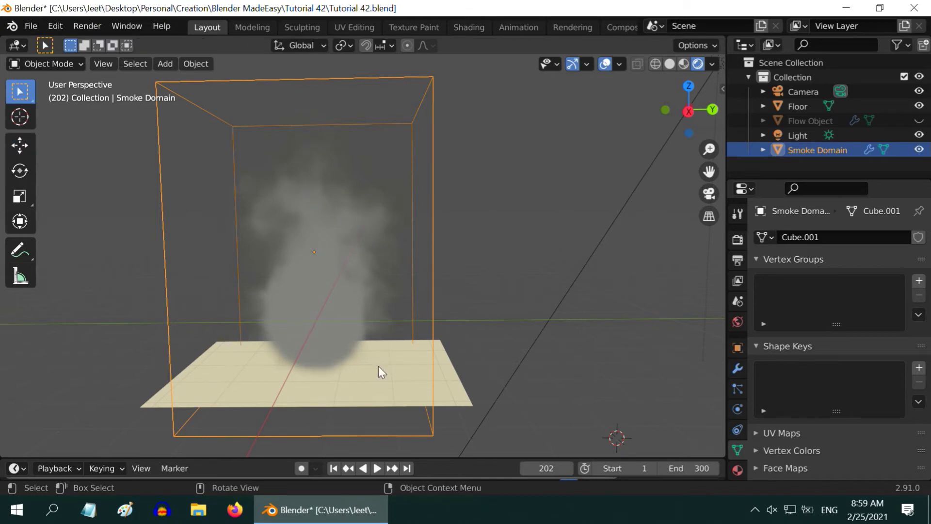
Step: Remove the Smoke Domain's old material slot and create a new Principled BSDF material, Material.001
{"action": "left_click", "coordinate": [737, 469]}
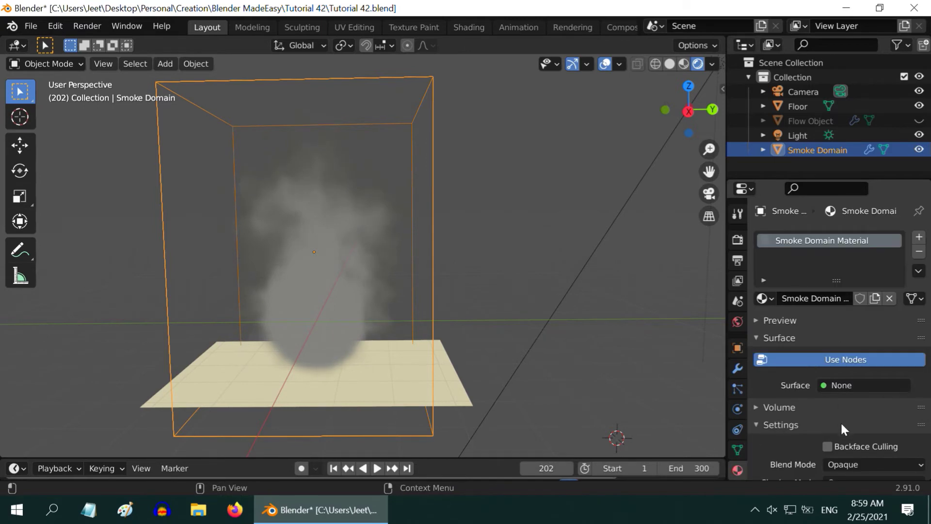
{"action": "scroll", "coordinate": [840, 421], "scroll_direction": "down", "scroll_amount": 3}
{"action": "scroll", "coordinate": [840, 424], "scroll_direction": "down", "scroll_amount": 4}
{"action": "scroll", "coordinate": [840, 423], "scroll_direction": "up", "scroll_amount": 7}
{"action": "left_click", "coordinate": [921, 252]}
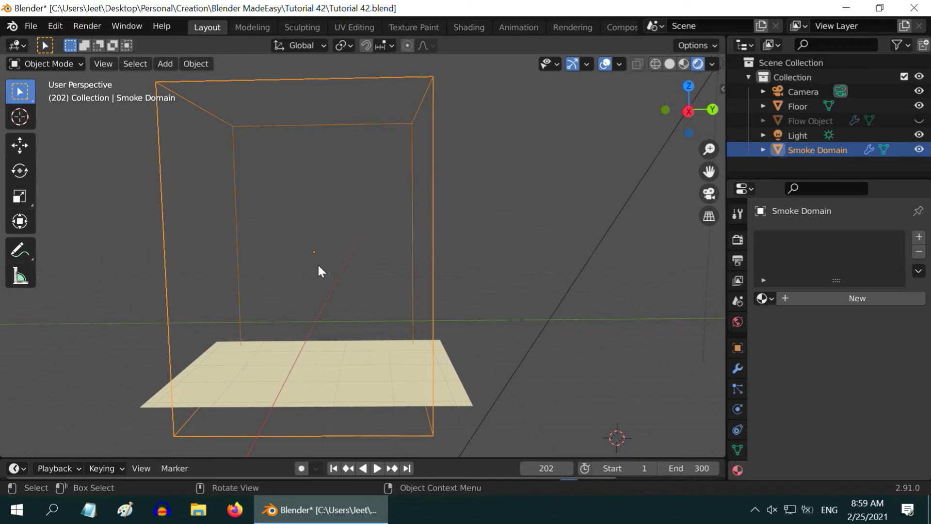
{"action": "left_click", "coordinate": [827, 296]}
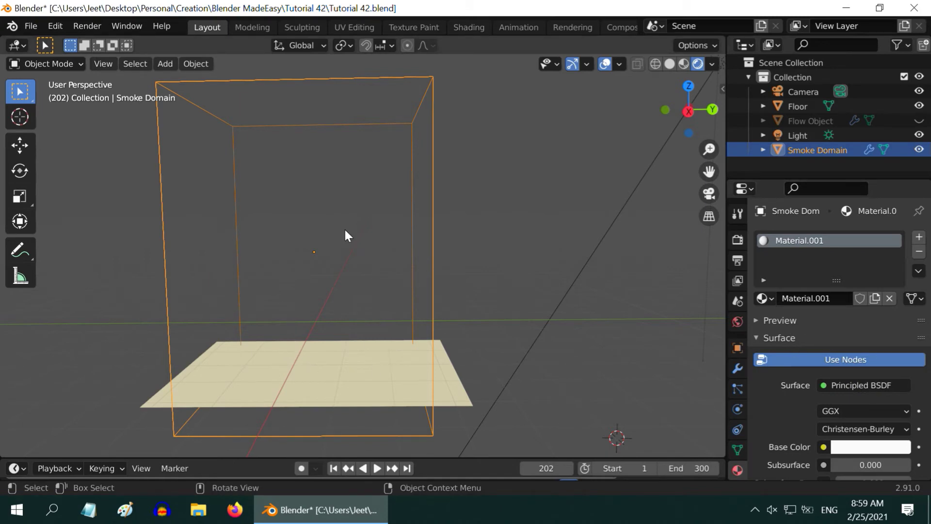
Step: Switch the viewport to the Shader Editor and delete the Principled BSDF node
{"action": "left_click", "coordinate": [21, 45]}
{"action": "left_click", "coordinate": [51, 162]}
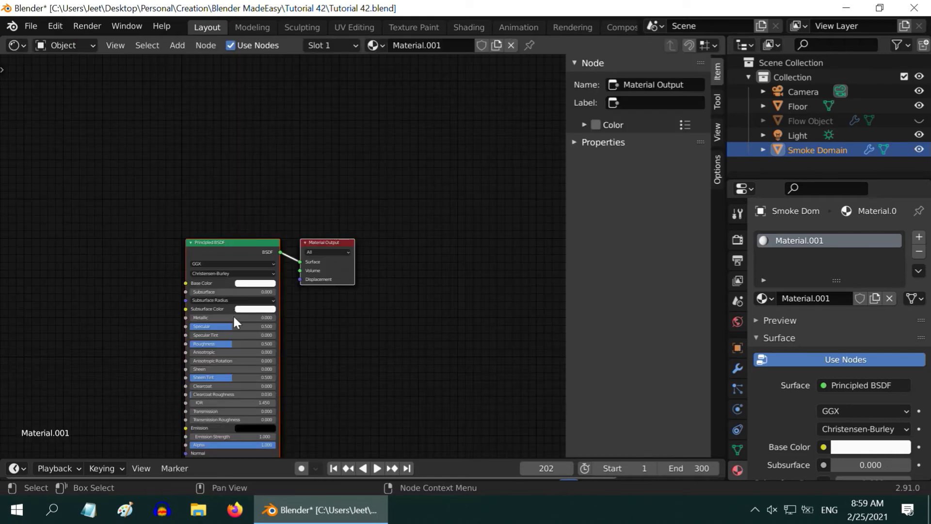
{"action": "scroll", "coordinate": [234, 320], "scroll_direction": "up", "scroll_amount": 3}
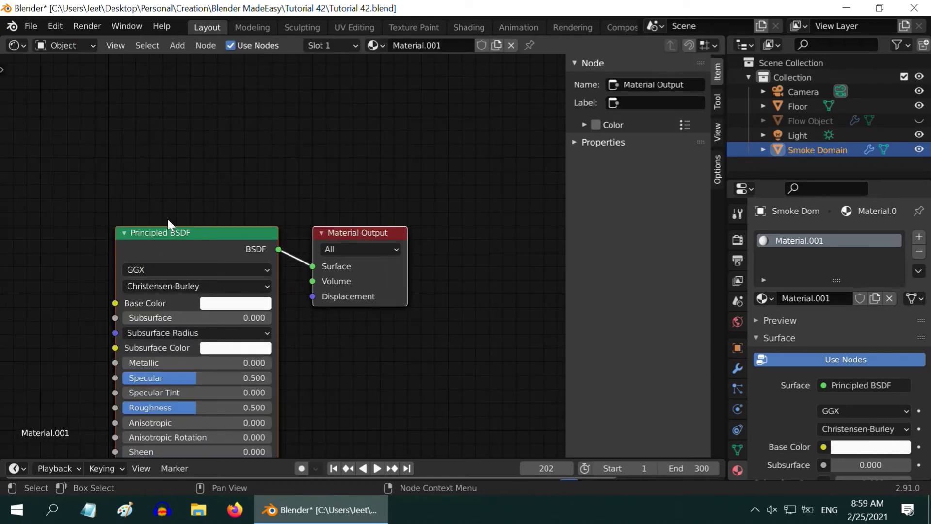
{"action": "left_click", "coordinate": [91, 251]}
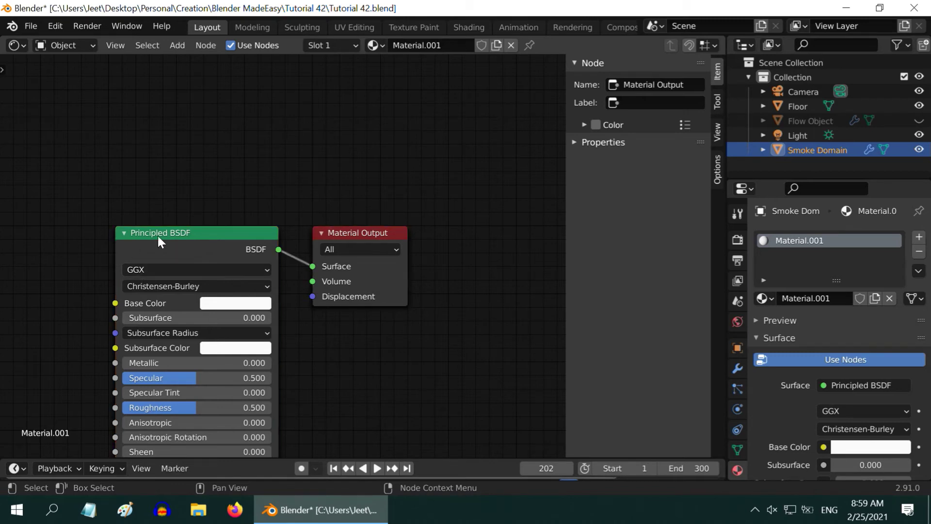
{"action": "left_click", "coordinate": [157, 235]}
{"action": "right_click", "coordinate": [157, 234]}
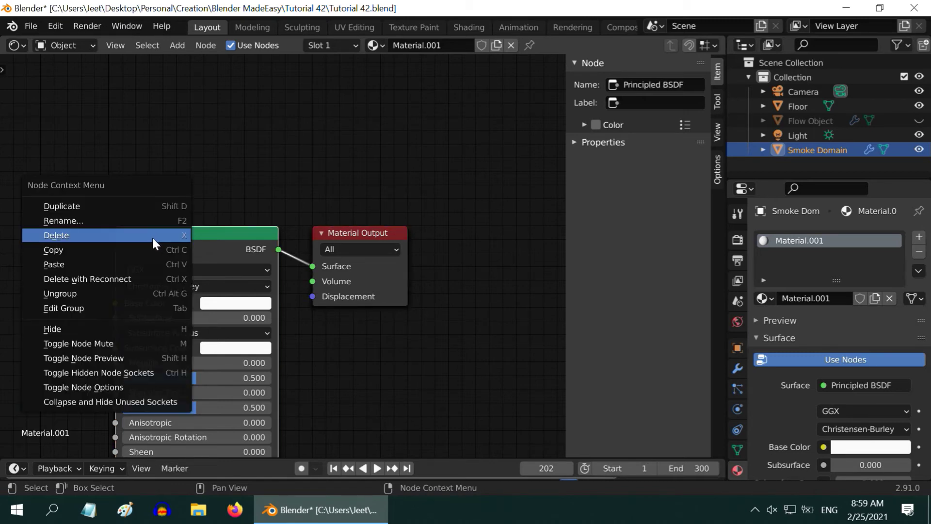
{"action": "left_click", "coordinate": [153, 236]}
Step: Add a Principled Volume node and connect it to the Material Output's Volume input
{"action": "left_click", "coordinate": [177, 46]}
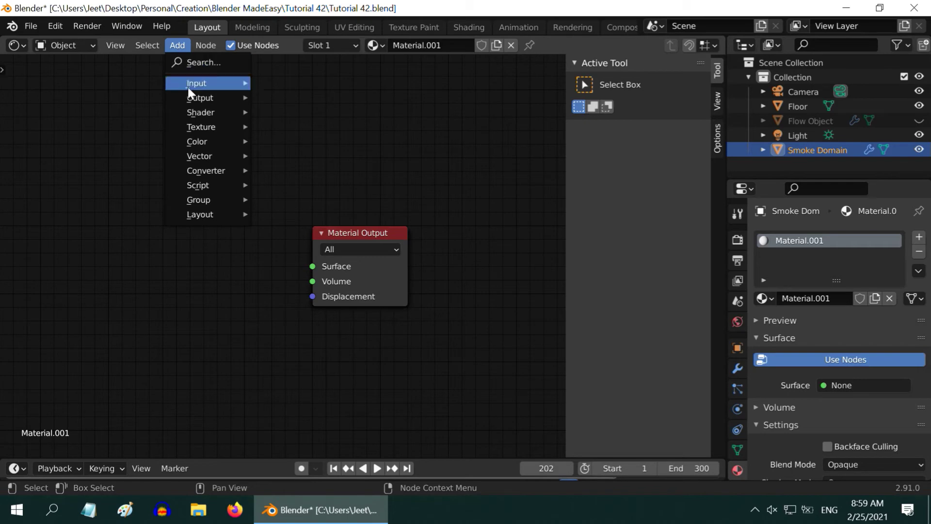
{"action": "mouse_move", "coordinate": [199, 112]}
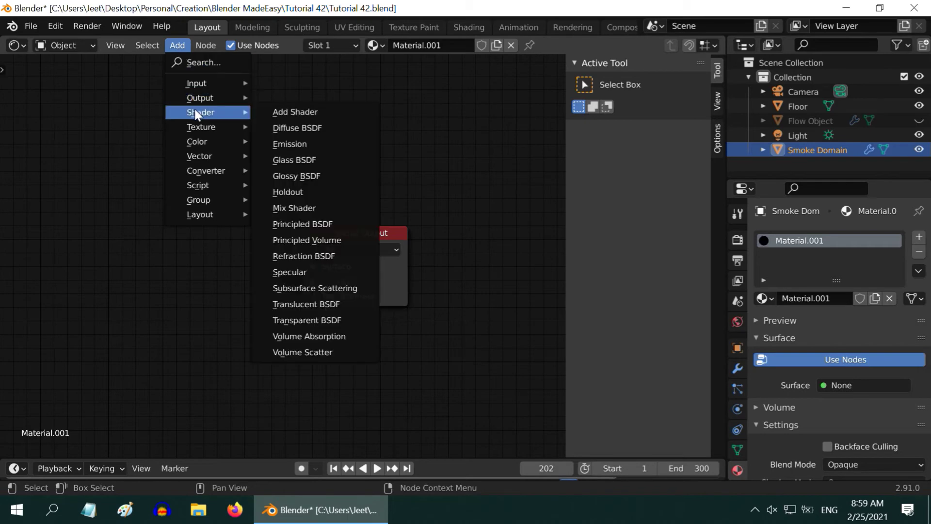
{"action": "left_click", "coordinate": [315, 240]}
{"action": "left_click", "coordinate": [92, 193]}
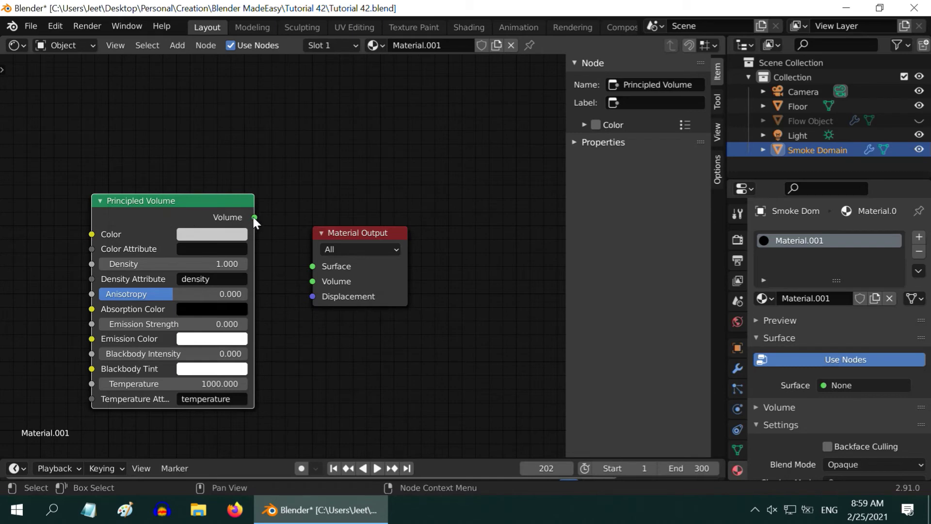
{"action": "left_click_drag", "start_coordinate": [254, 217], "coordinate": [307, 280]}
Step: Return to the 3D Viewport and expand the material's Volume panel
{"action": "left_click", "coordinate": [19, 46]}
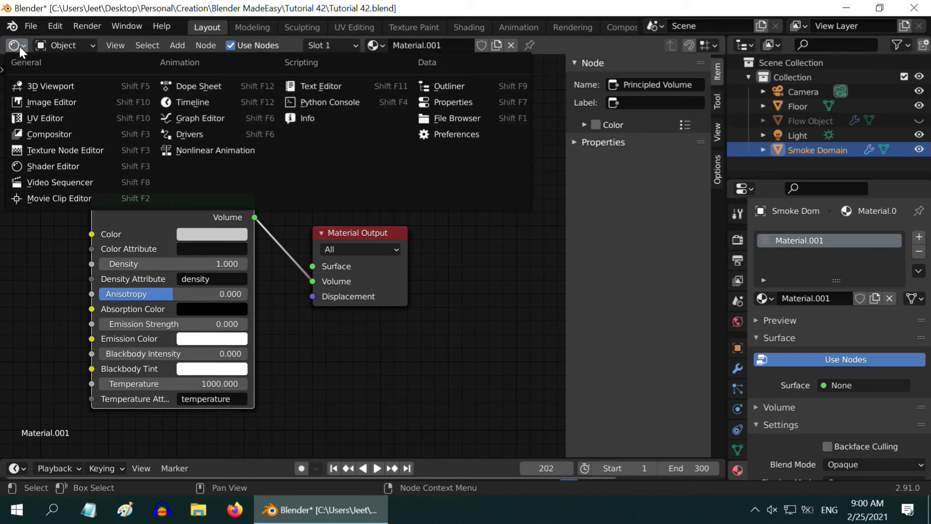
{"action": "left_click", "coordinate": [42, 86]}
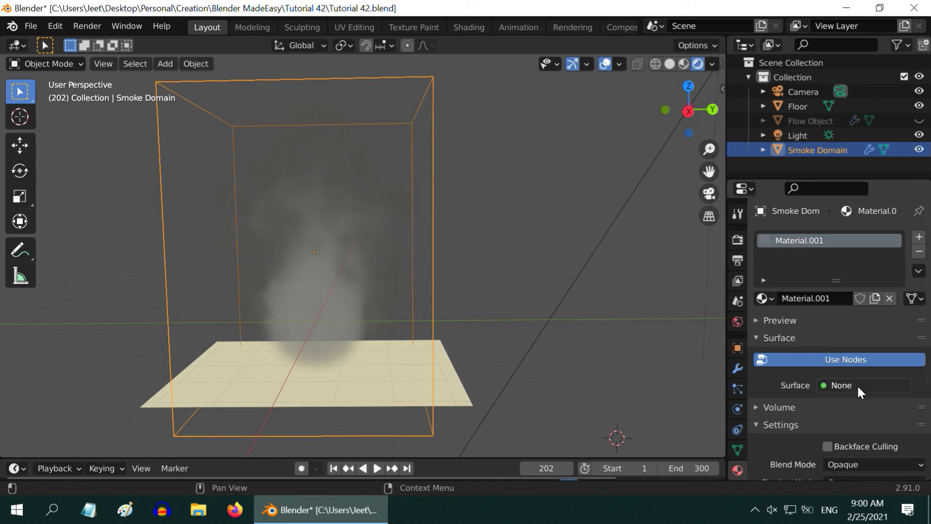
{"action": "scroll", "coordinate": [857, 384], "scroll_direction": "down", "scroll_amount": 6}
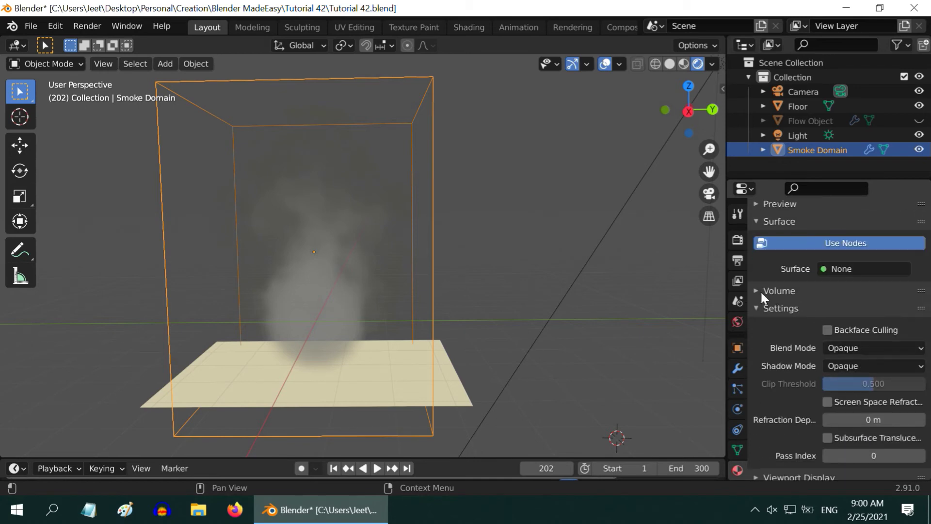
{"action": "left_click", "coordinate": [758, 291]}
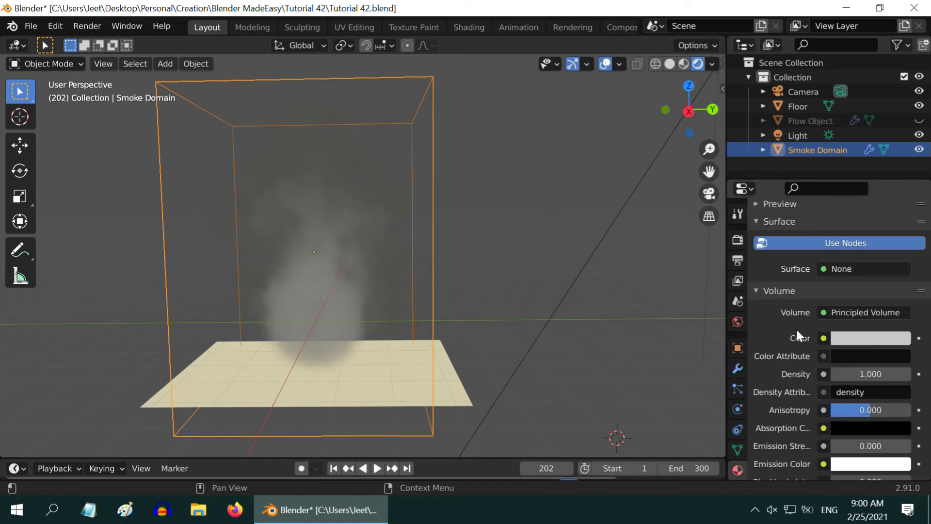
Step: Set the Principled Volume Density to 5, then raise it to 20
{"action": "left_click", "coordinate": [867, 374]}
{"action": "type", "text": "5"}
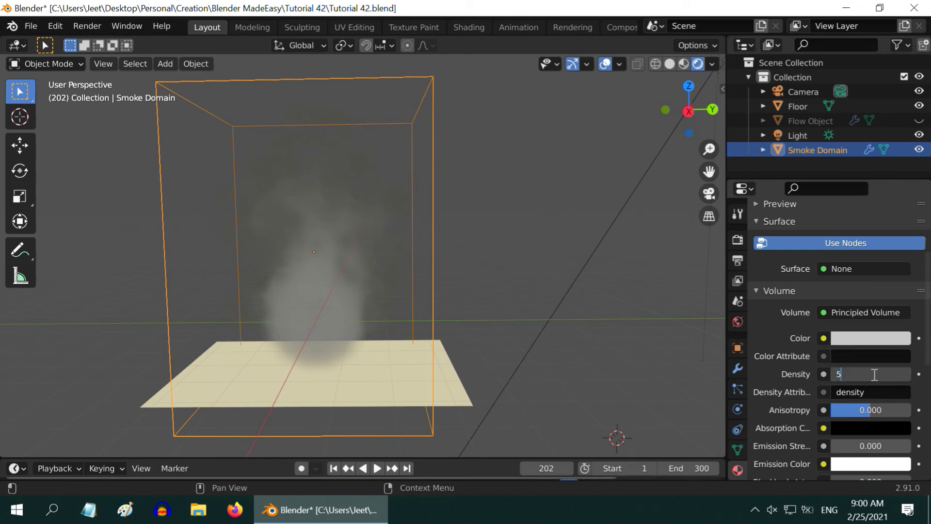
{"action": "key", "text": "Return"}
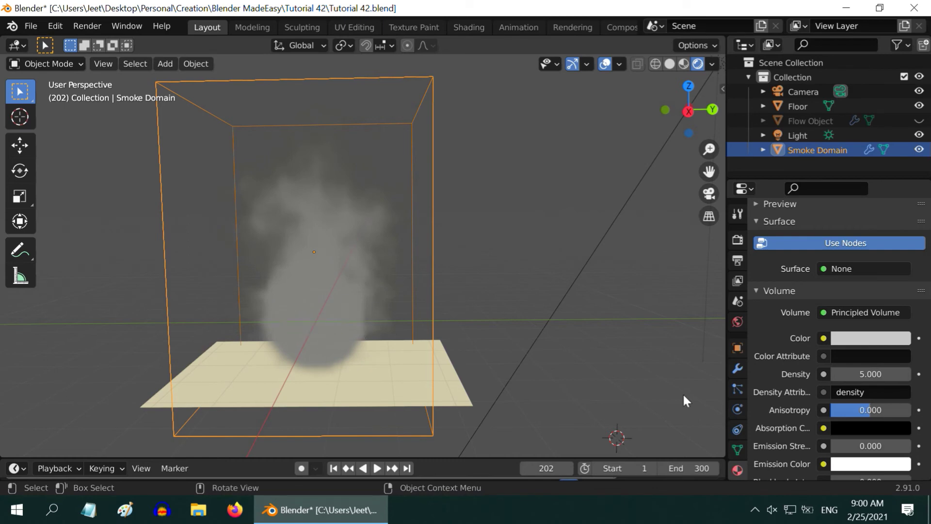
{"action": "left_click", "coordinate": [873, 376]}
{"action": "type", "text": "5.0"}
{"action": "key", "text": "BackSpace"}
{"action": "key", "text": "BackSpace"}
{"action": "key", "text": "BackSpace"}
{"action": "type", "text": "20"}
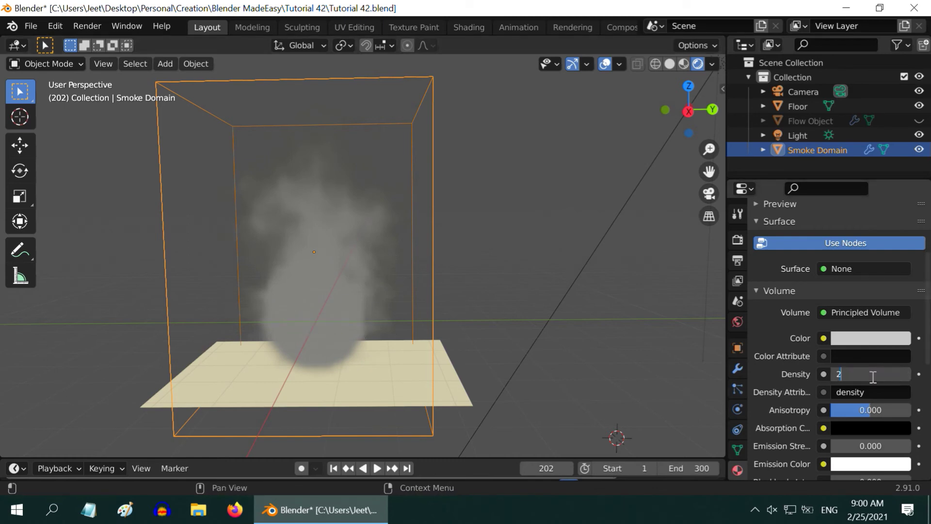
{"action": "key", "text": "Return"}
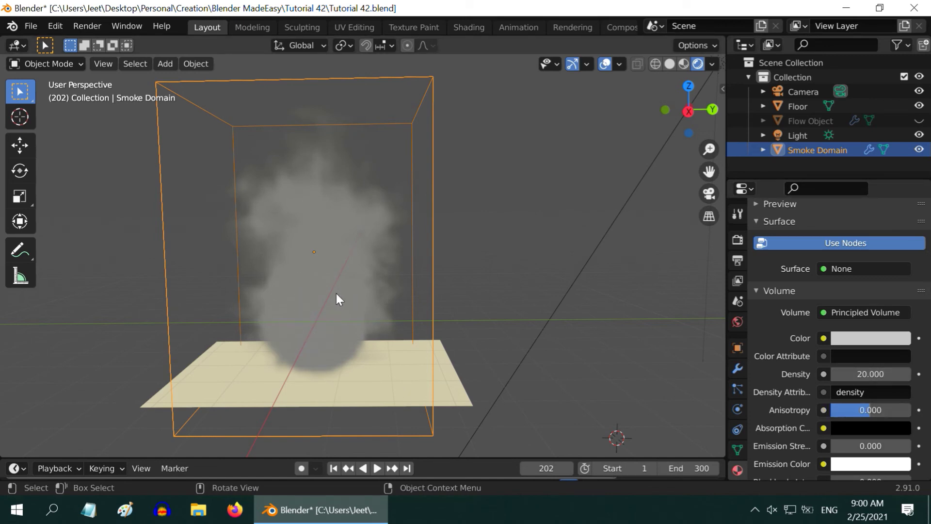
Step: Set the smoke's volume colour to bright green at full Value
{"action": "left_click", "coordinate": [856, 343]}
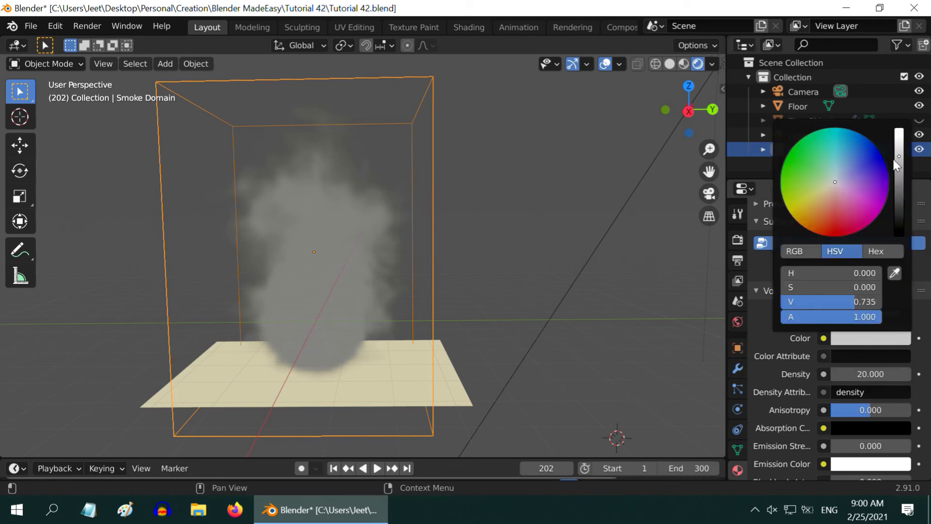
{"action": "left_click_drag", "start_coordinate": [898, 158], "coordinate": [899, 129]}
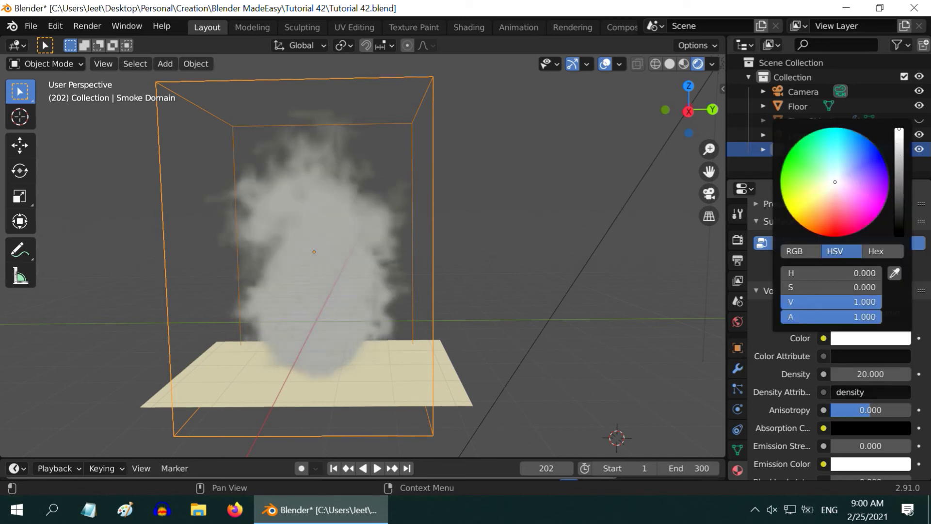
{"action": "left_click", "coordinate": [808, 155]}
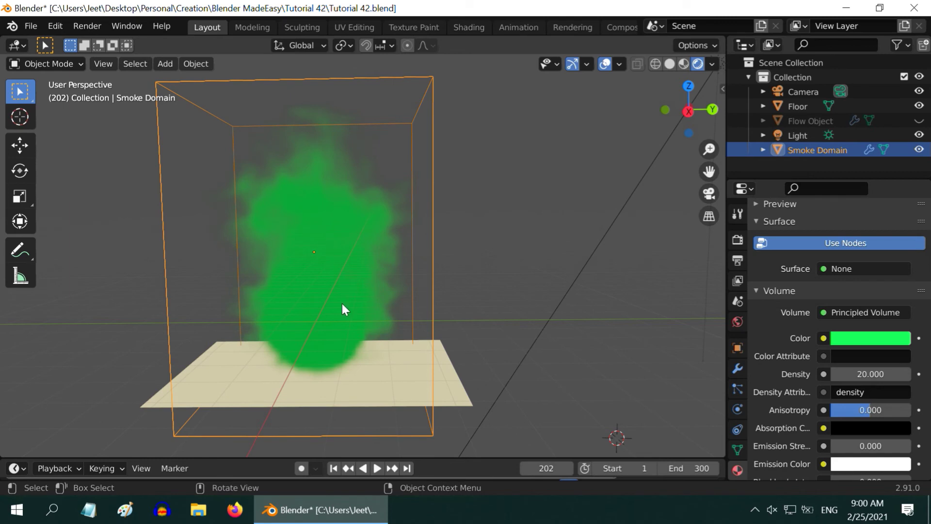
Step: Replay the smoke simulation from frame 1 and stop it
{"action": "left_click", "coordinate": [334, 469]}
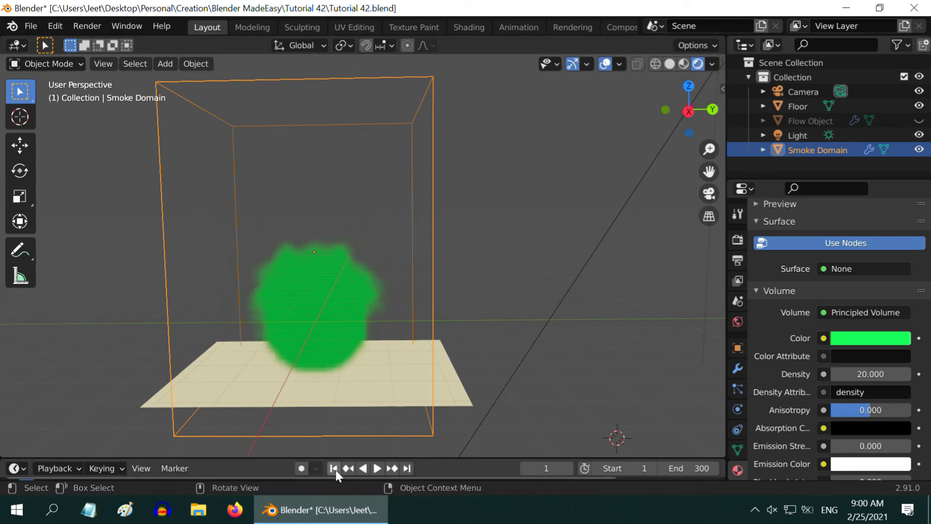
{"action": "left_click", "coordinate": [377, 469]}
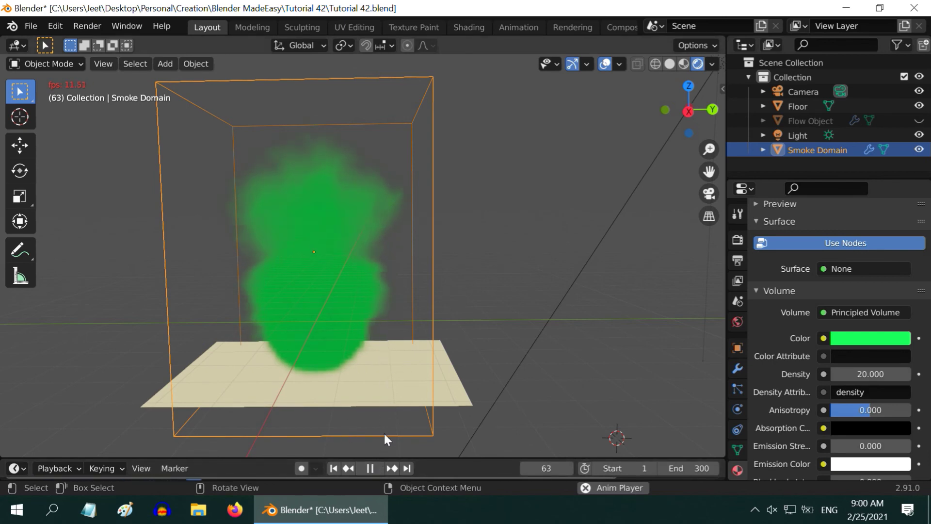
{"action": "left_click", "coordinate": [369, 469]}
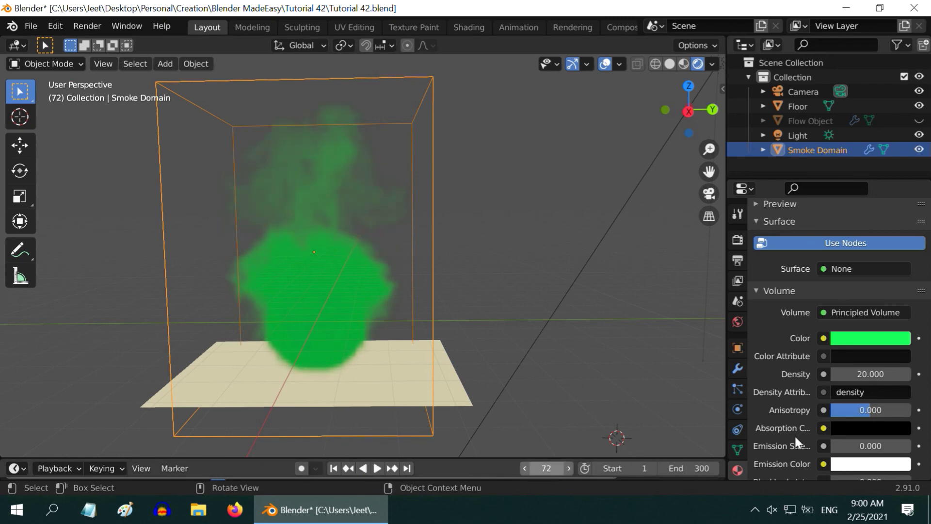
Step: Turn the volume colour black, replay the simulation from frame 1, and deselect the domain
{"action": "left_click", "coordinate": [862, 345]}
{"action": "left_click_drag", "start_coordinate": [905, 142], "coordinate": [899, 235]}
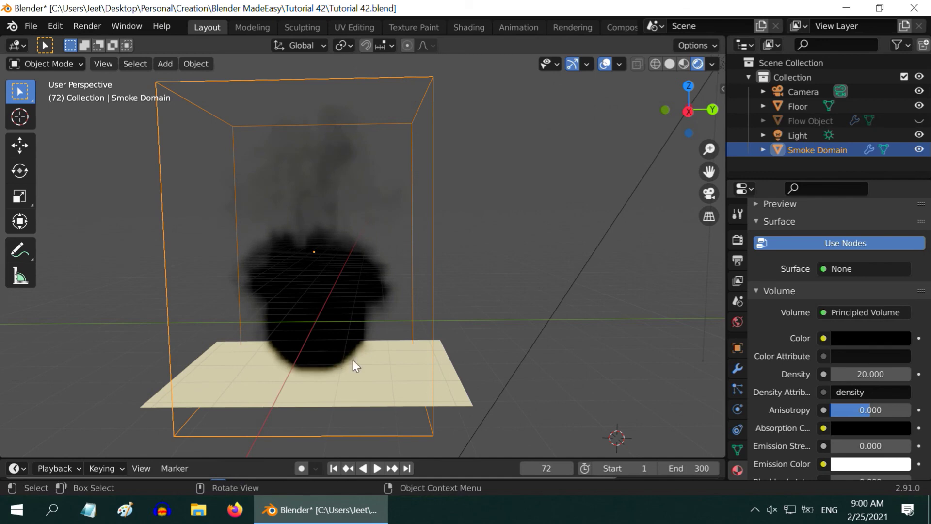
{"action": "left_click", "coordinate": [333, 468]}
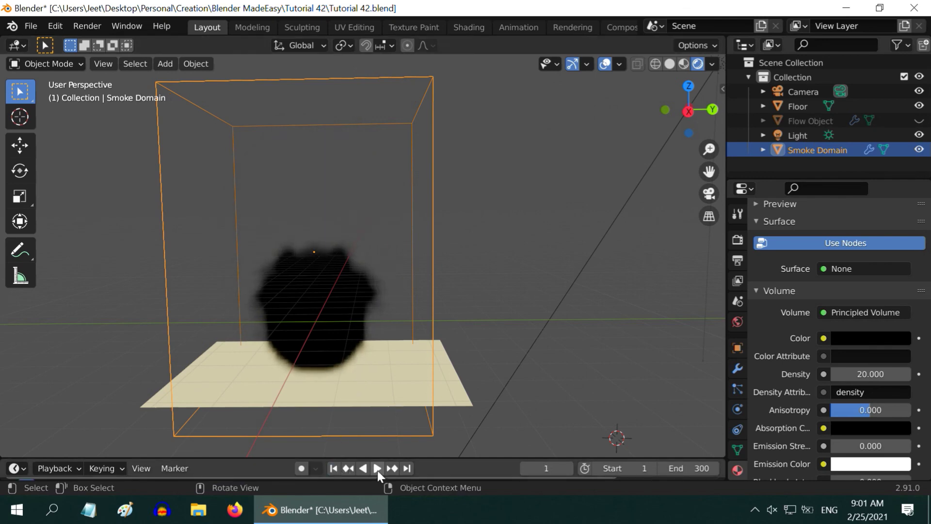
{"action": "left_click", "coordinate": [377, 468]}
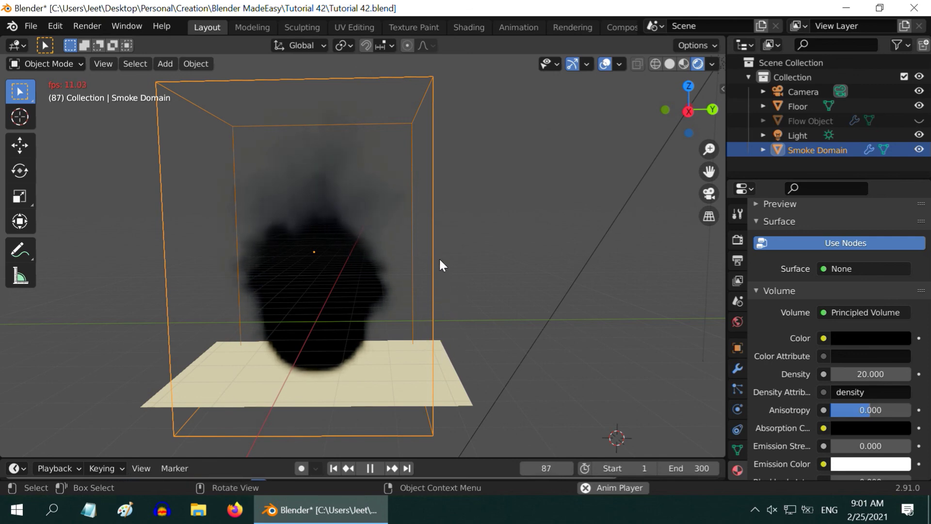
{"action": "left_click", "coordinate": [471, 182]}
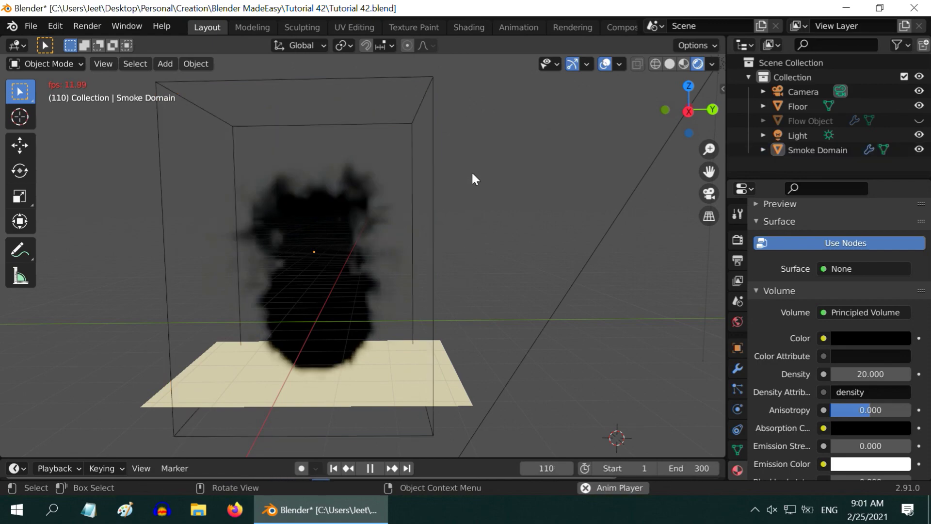